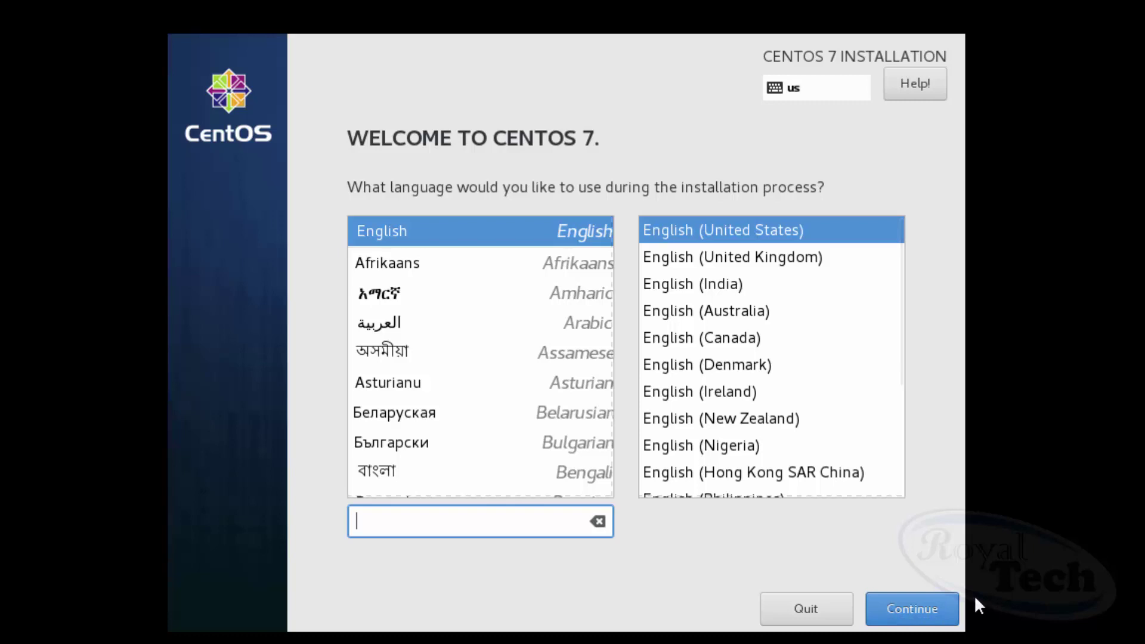
Keep English (United States) as the installation language and continue to the Installation Summary.
left_click(912, 611)
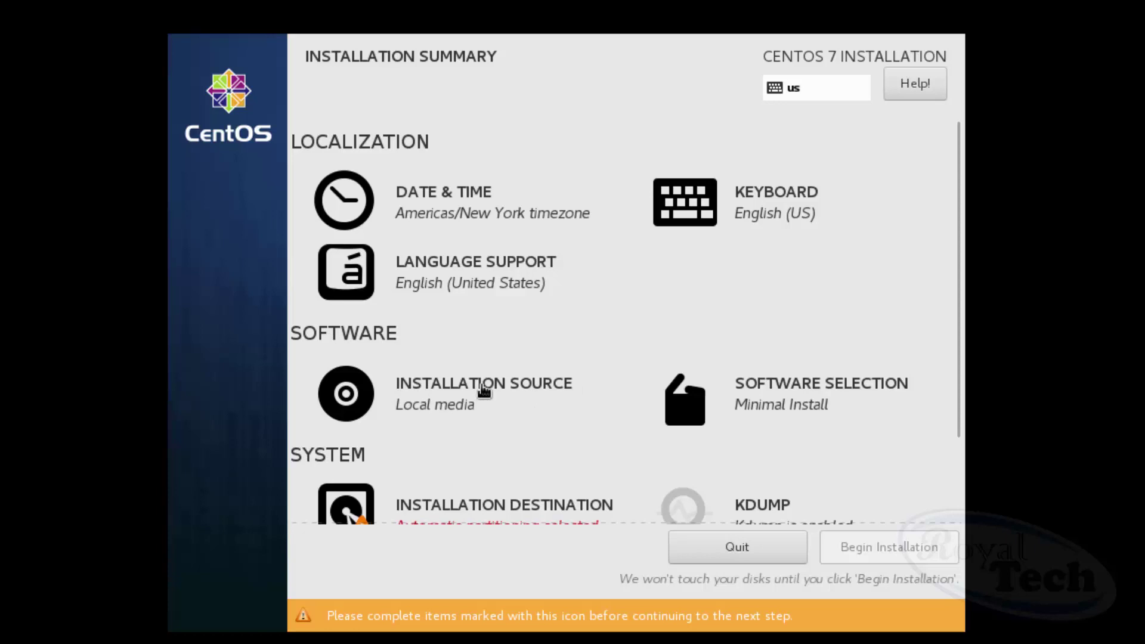
left_click(825, 404)
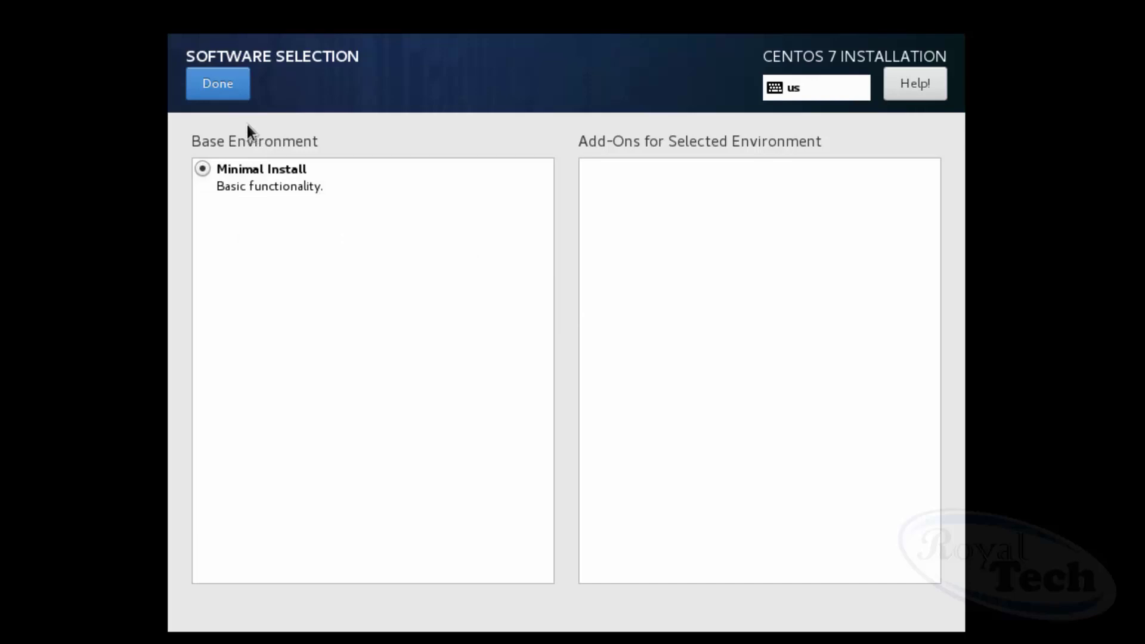
left_click(232, 93)
scroll(624, 265, "down", 3)
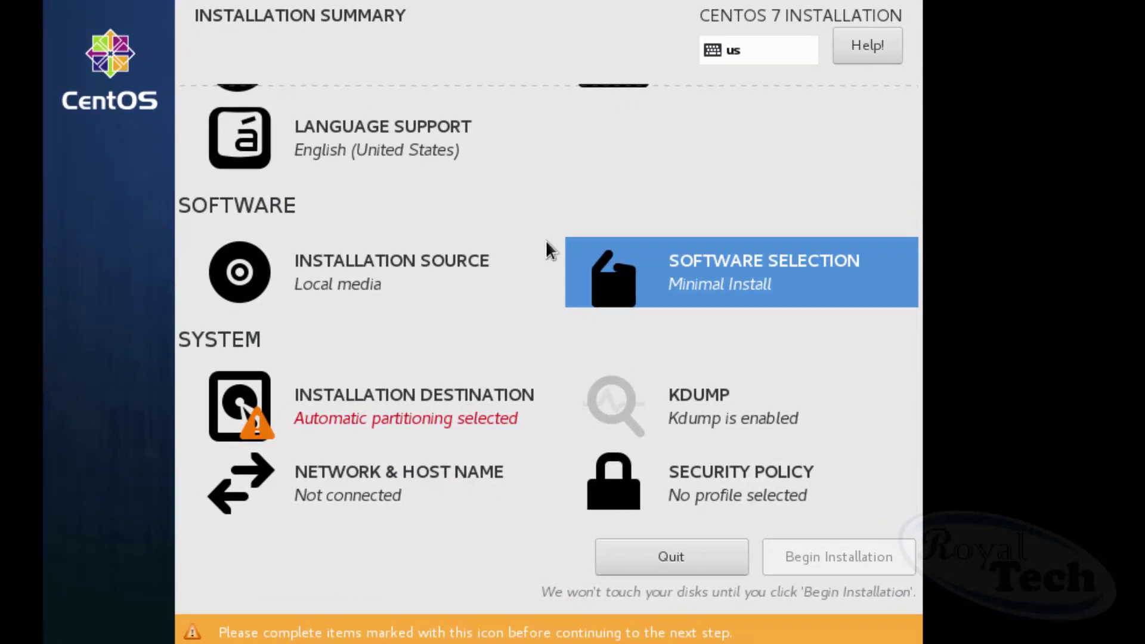
Select the 9216 MiB sda virtual disk as installation destination, keeping automatic partitioning.
left_click(374, 404)
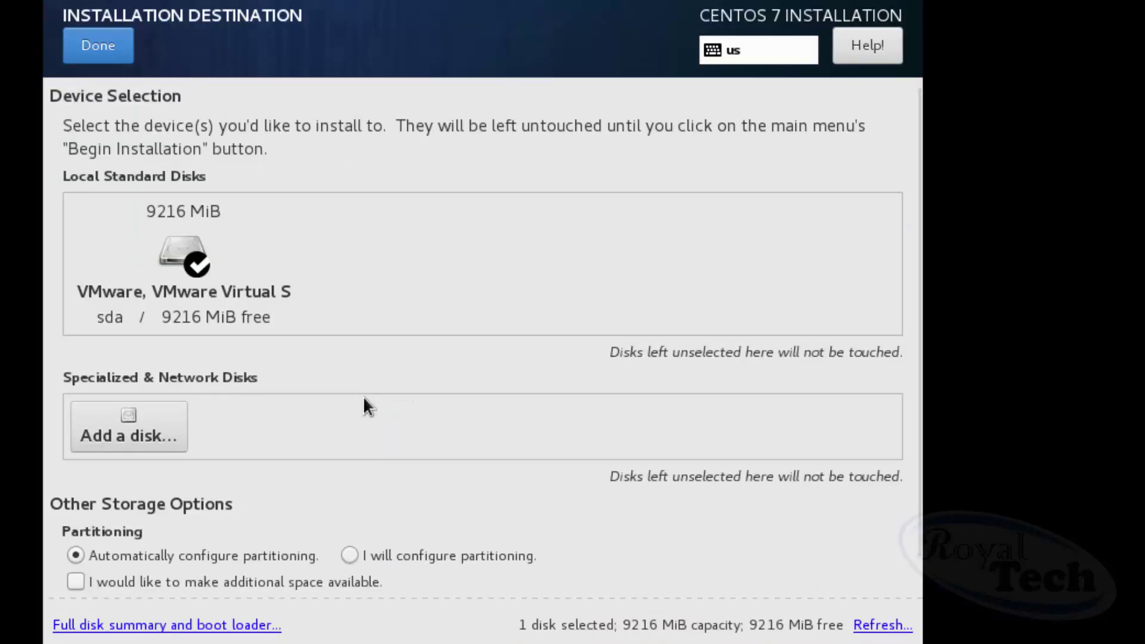
left_click(194, 308)
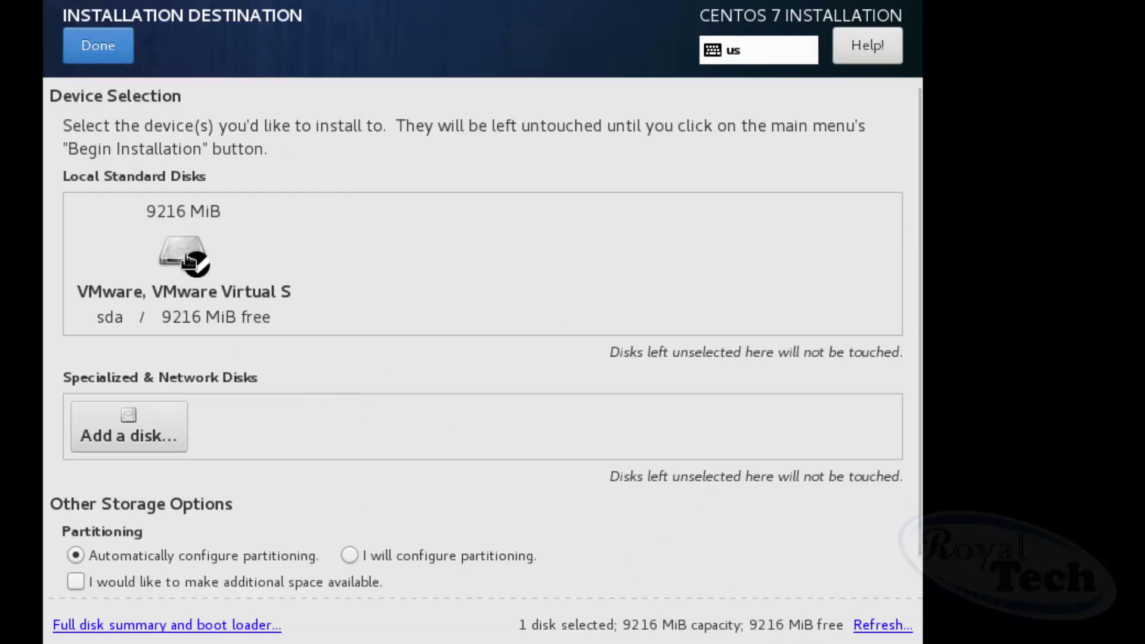
scroll(513, 192, "down", 1)
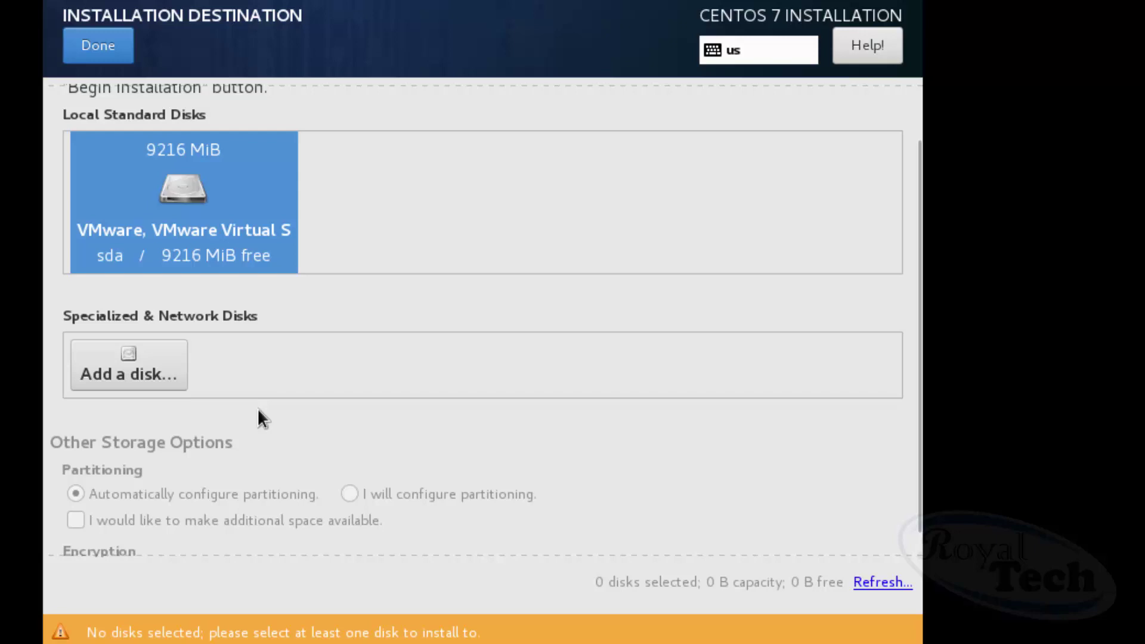
scroll(363, 356, "down", 1)
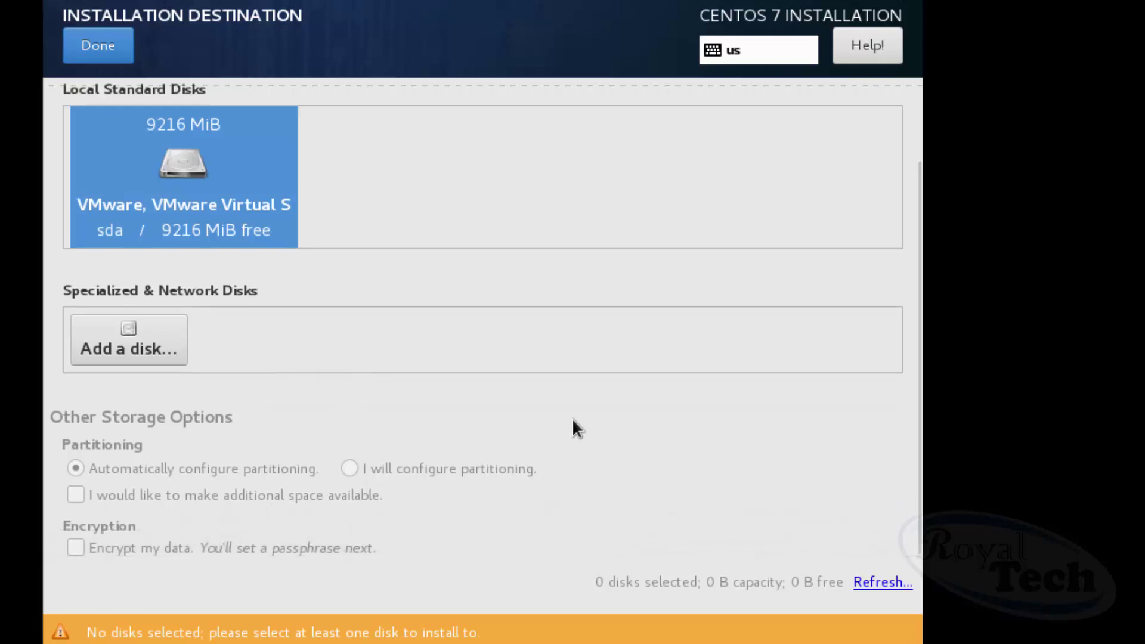
scroll(572, 420, "up", 3)
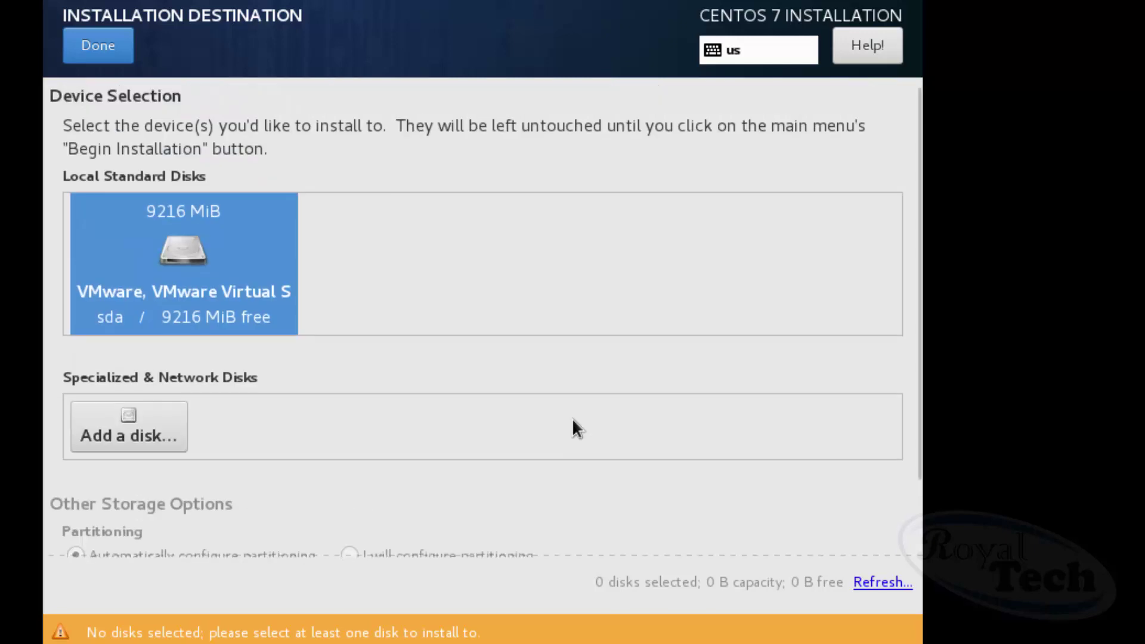
scroll(573, 421, "down", 3)
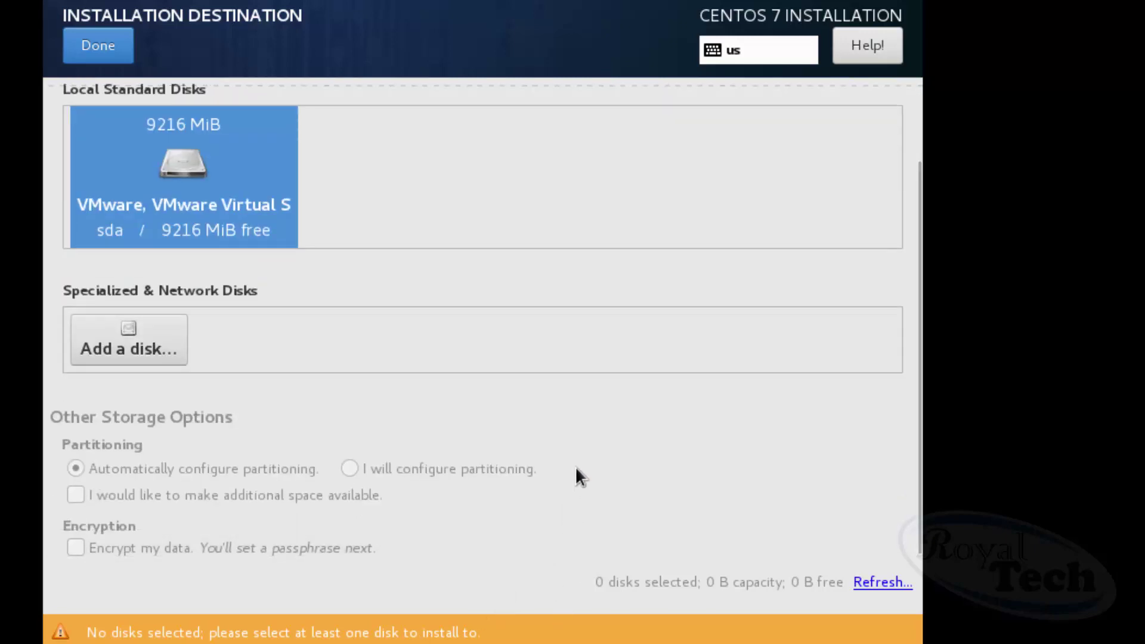
scroll(643, 421, "up", 2)
left_click(184, 232)
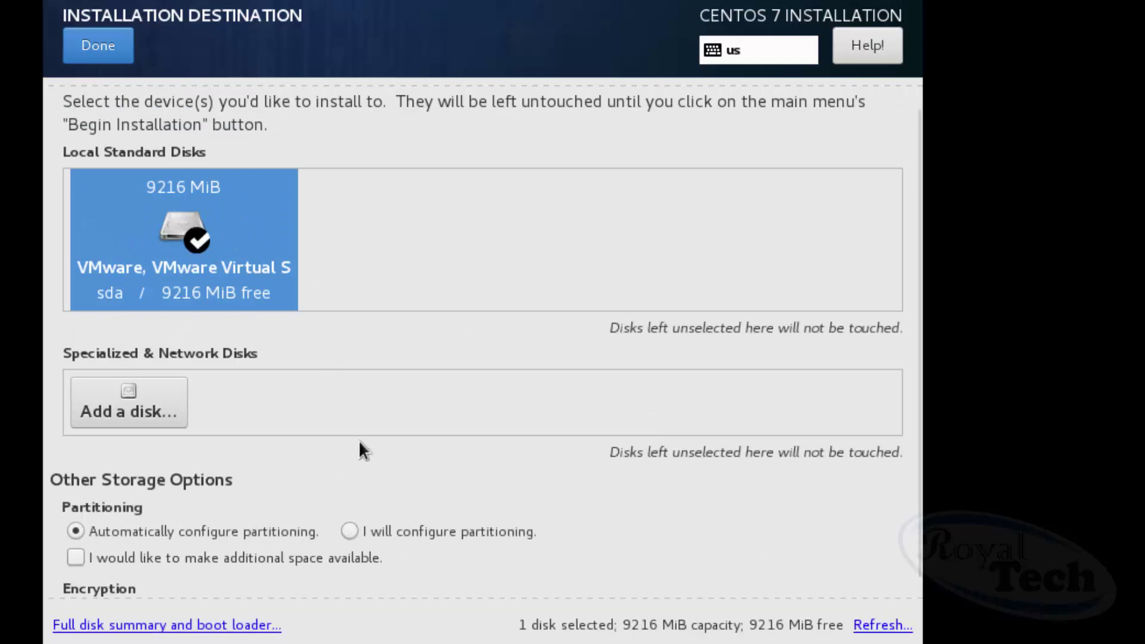
scroll(661, 462, "down", 1)
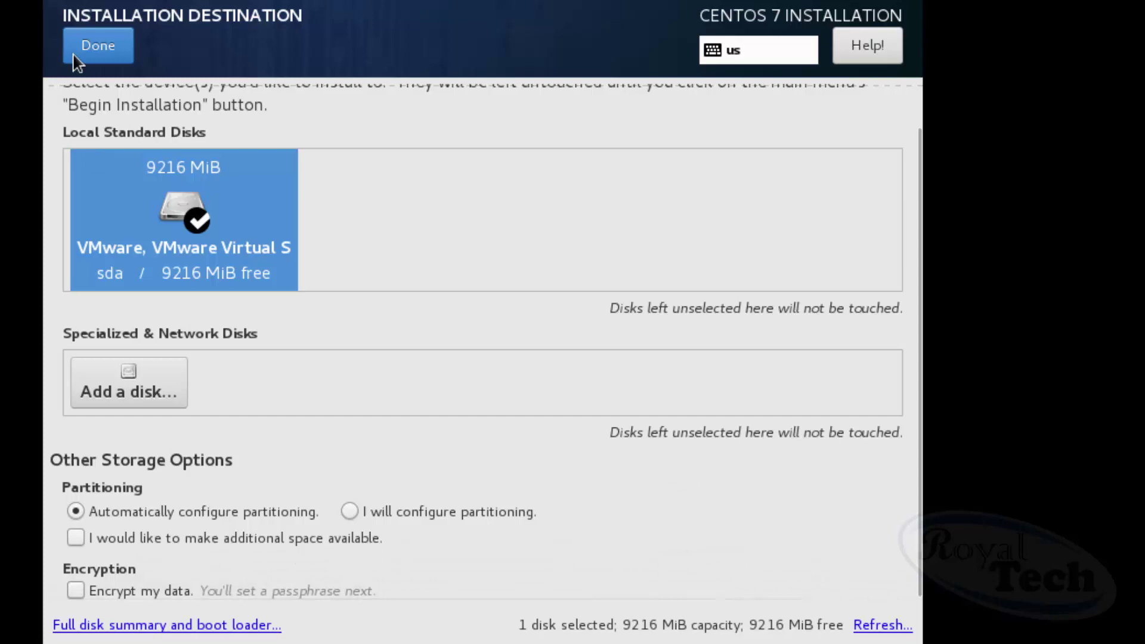
left_click(94, 50)
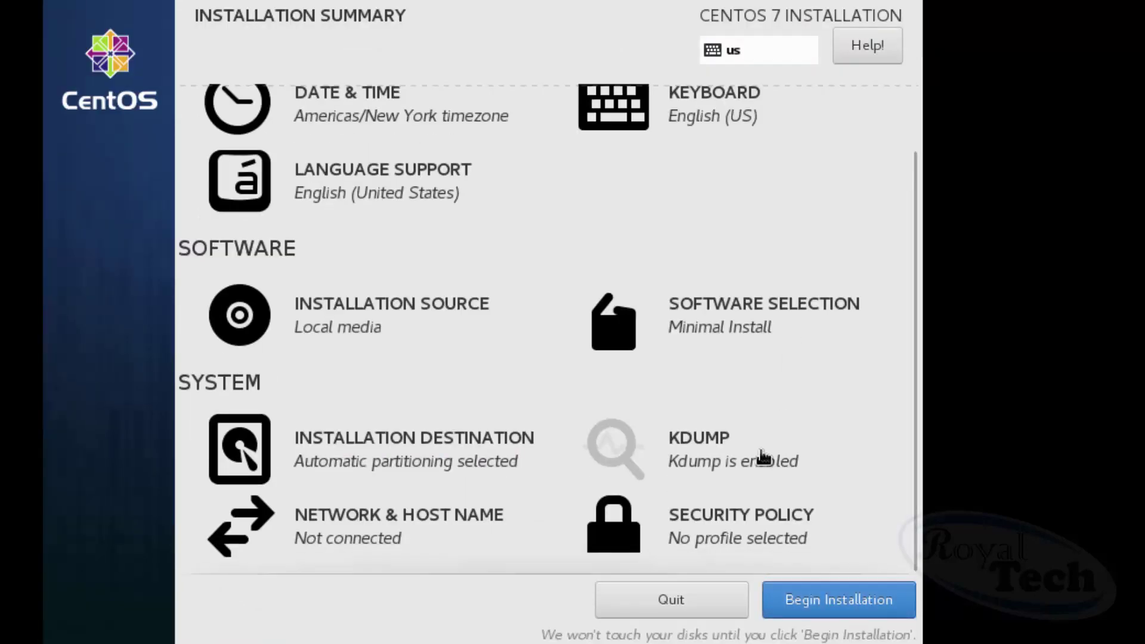
left_click(404, 531)
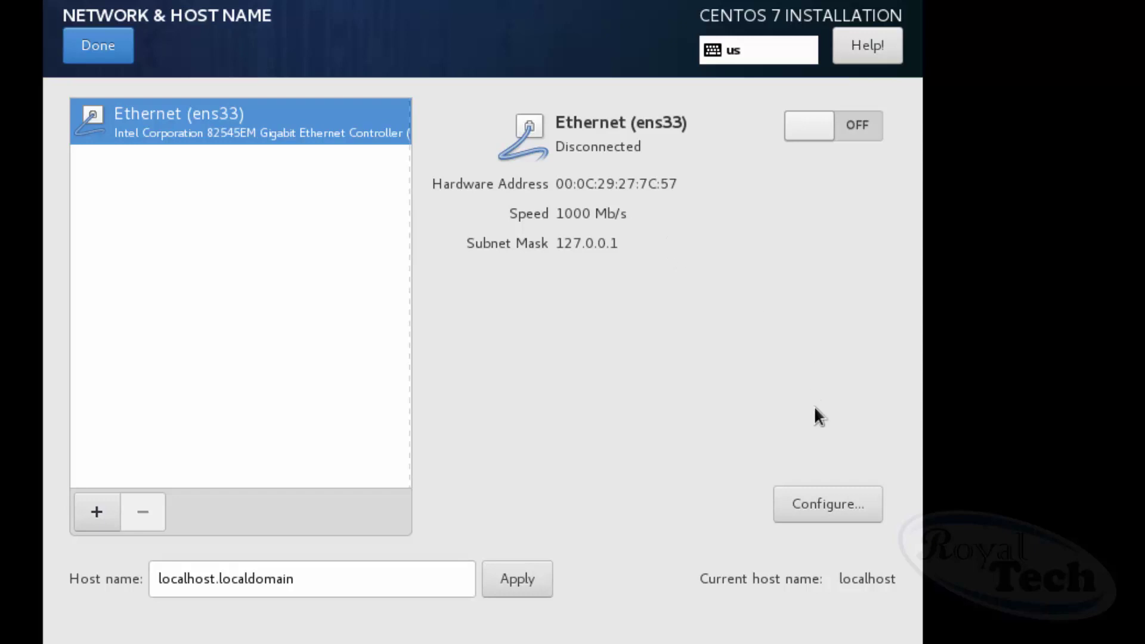
left_click(845, 499)
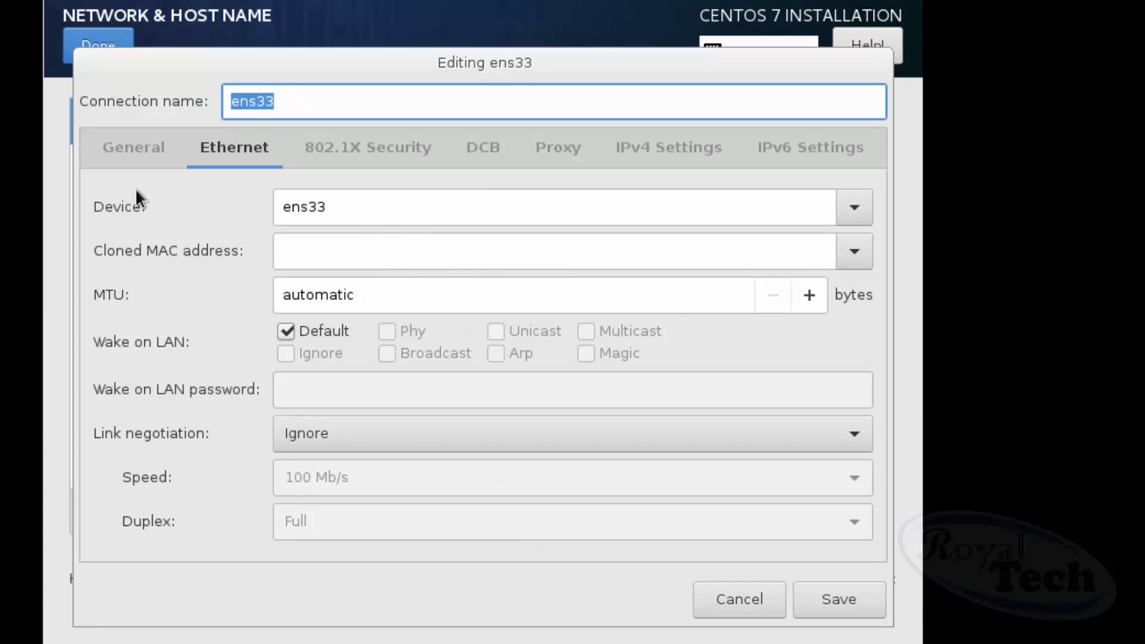
left_click(142, 156)
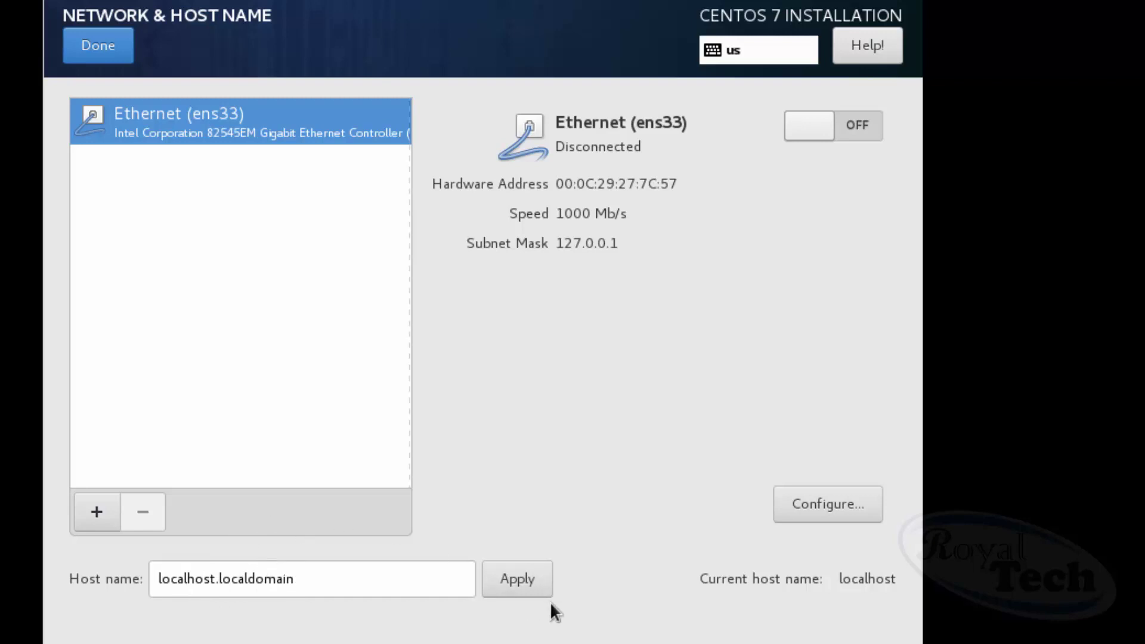
left_click(121, 60)
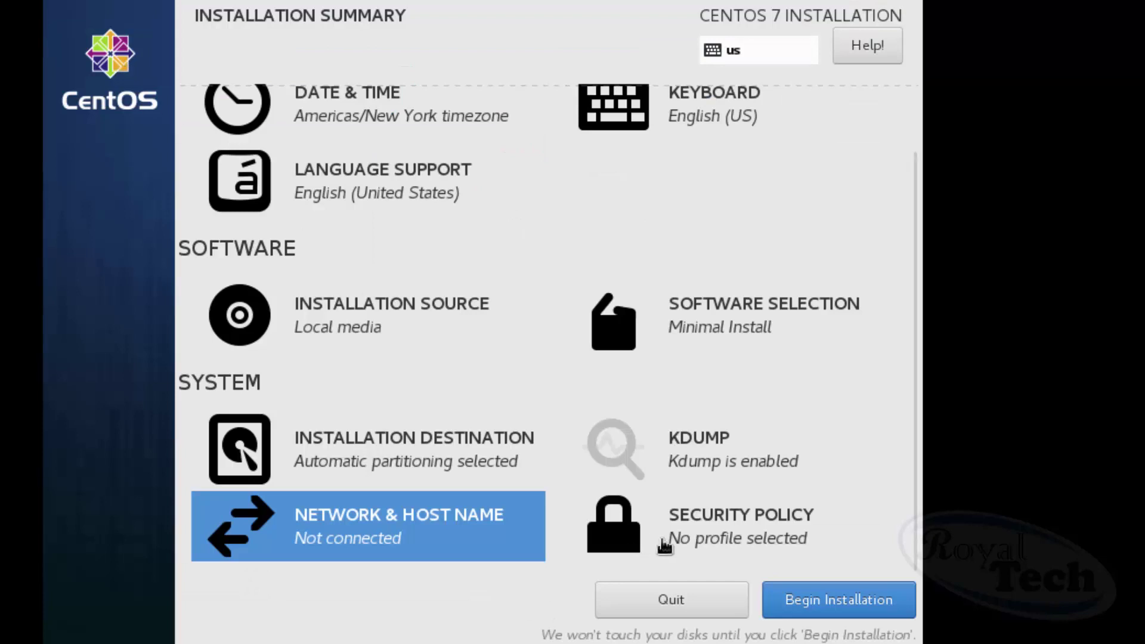
Begin the installation, then set and confirm the root password, accepting the weak-password warning.
left_click(810, 600)
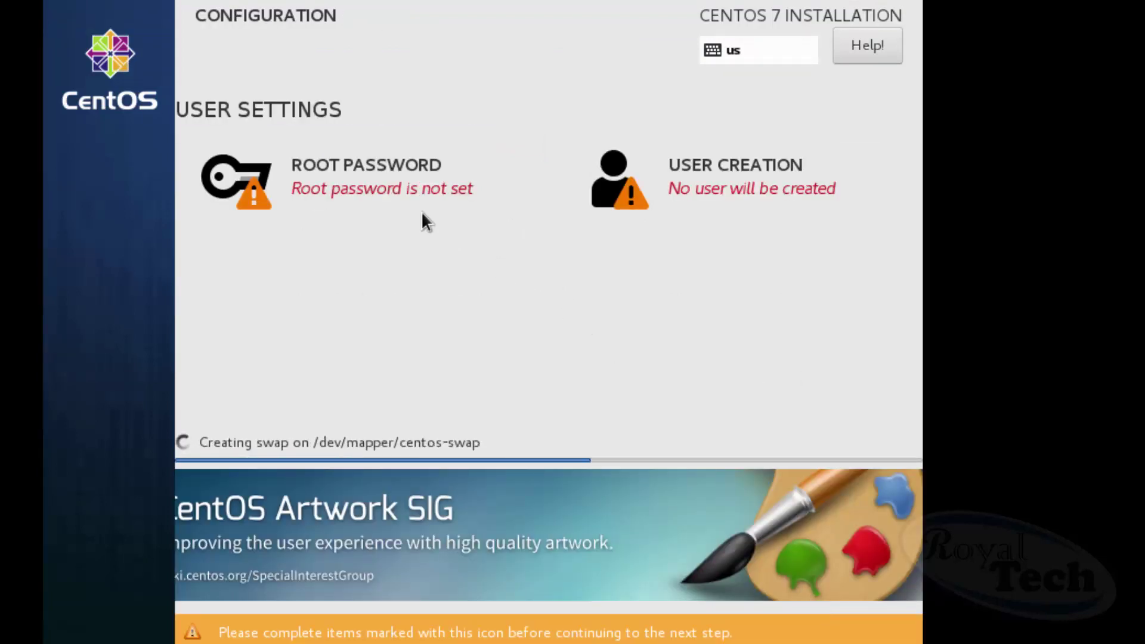
left_click(402, 181)
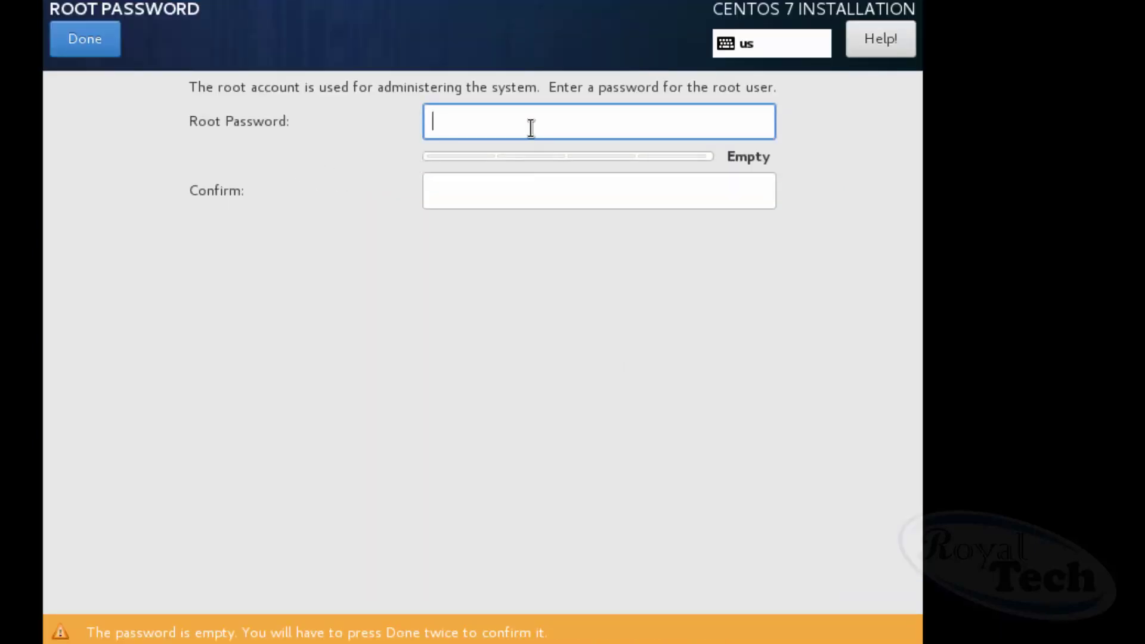
type("********")
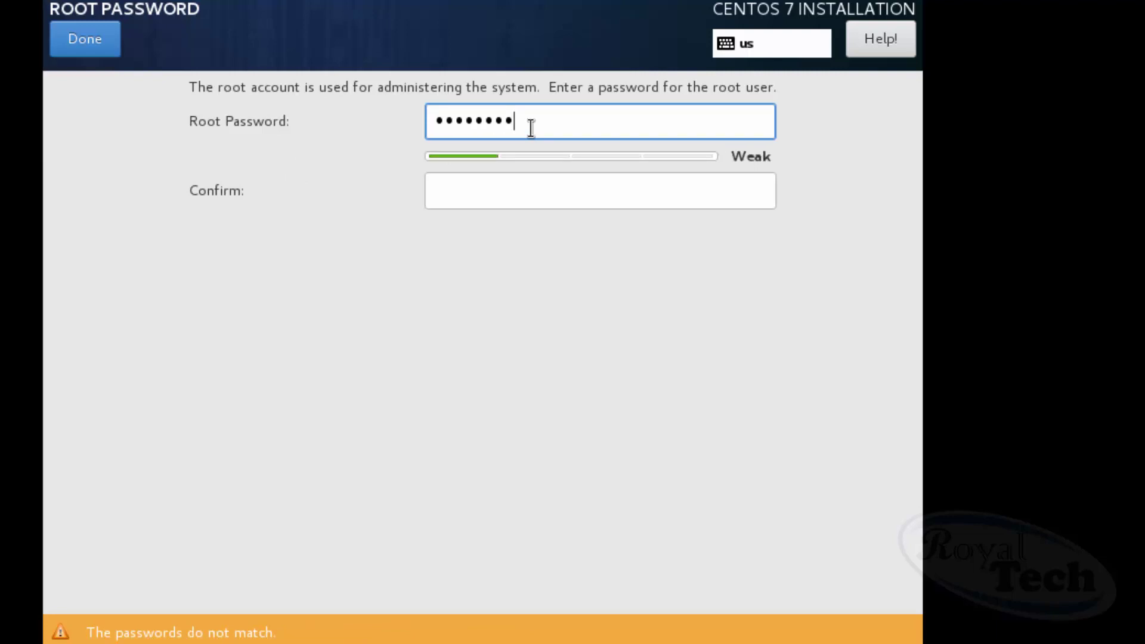
left_click(494, 184)
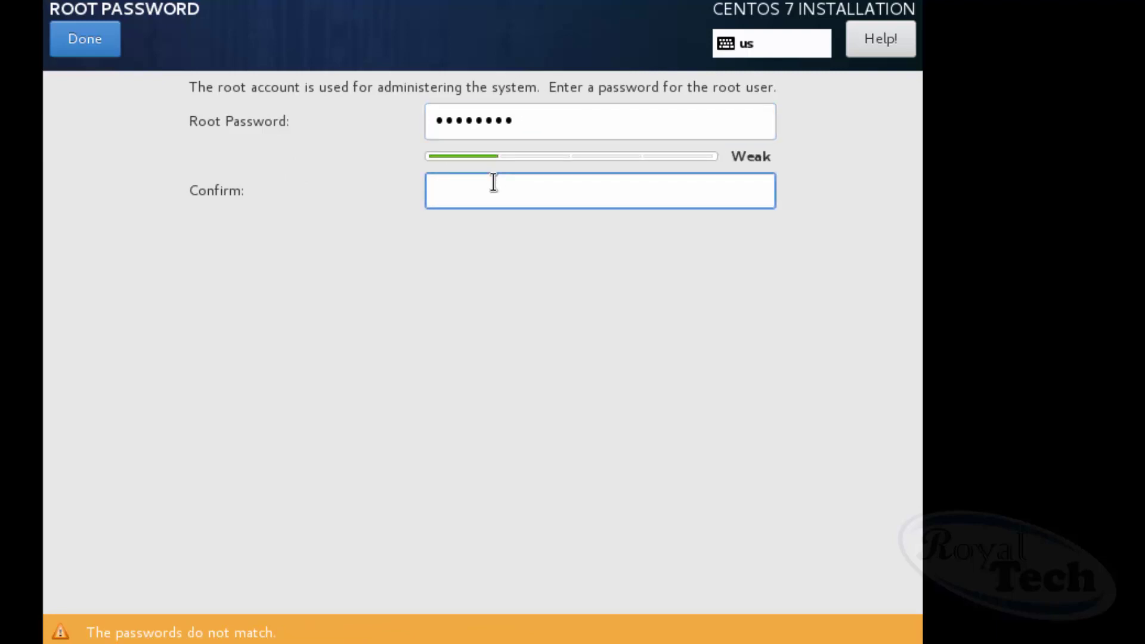
type("********")
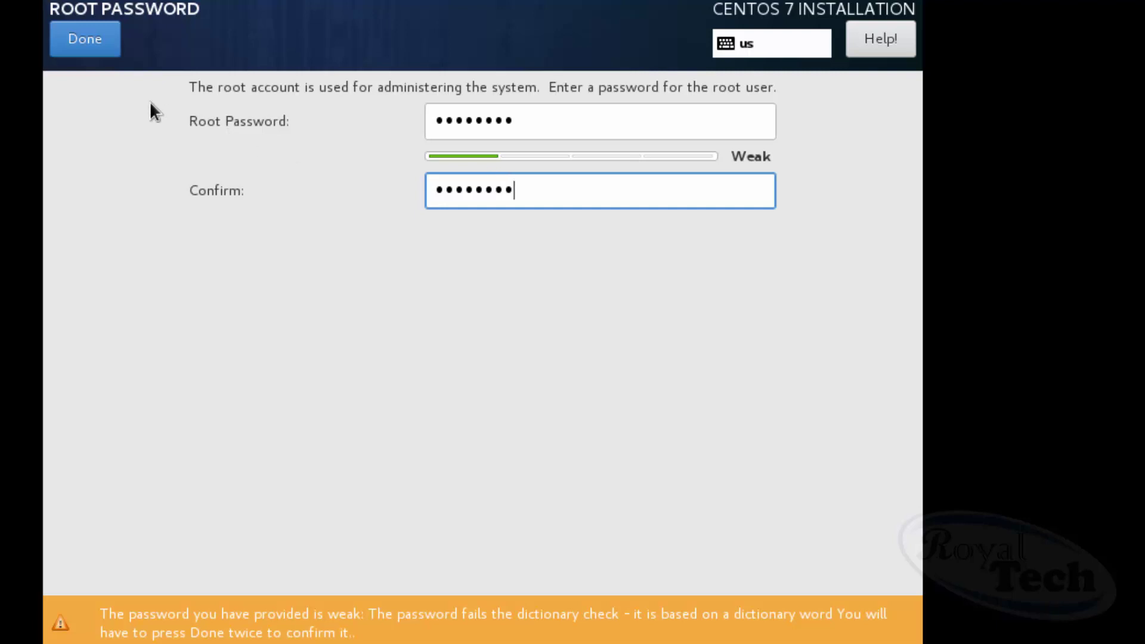
left_click(105, 45)
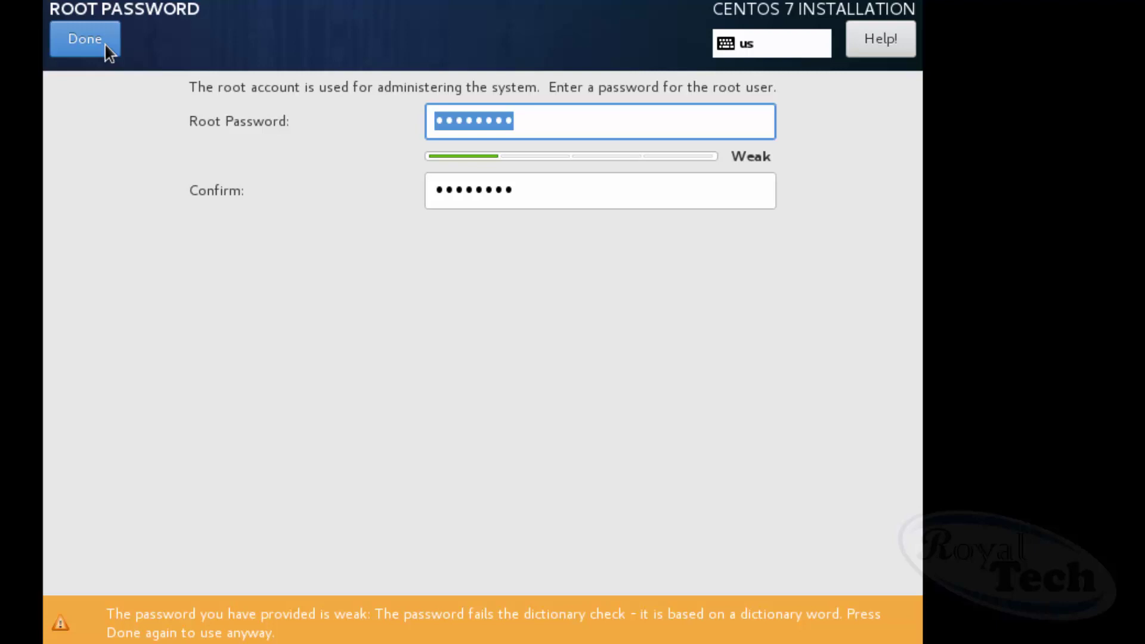
left_click(106, 45)
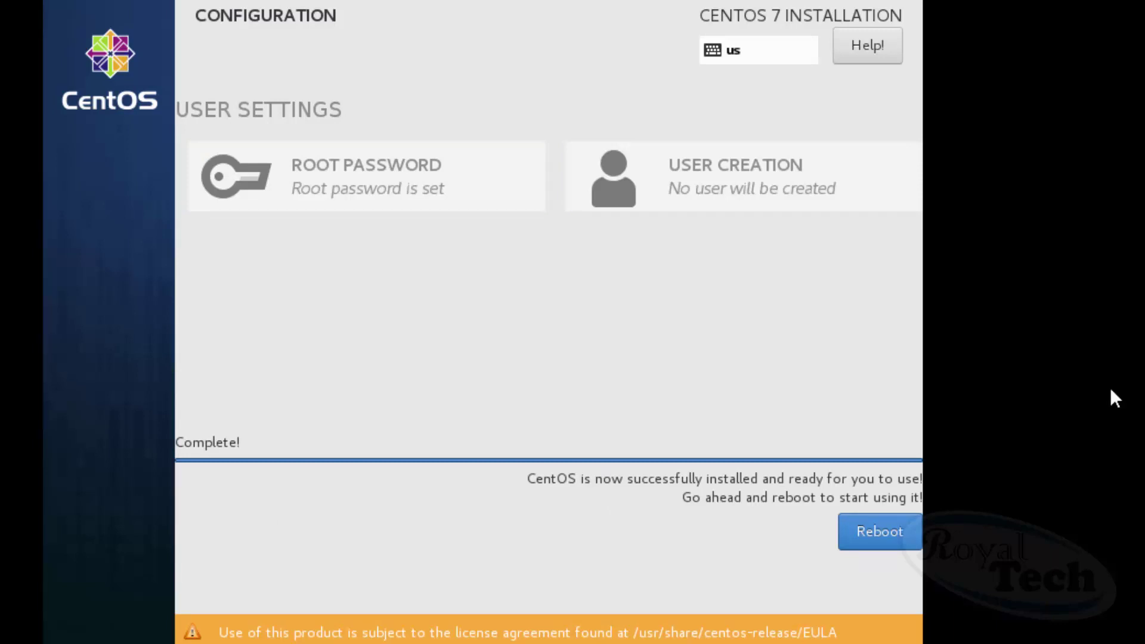
Reboot into the installed CentOS Linux 7 system's localhost login prompt.
left_click(888, 532)
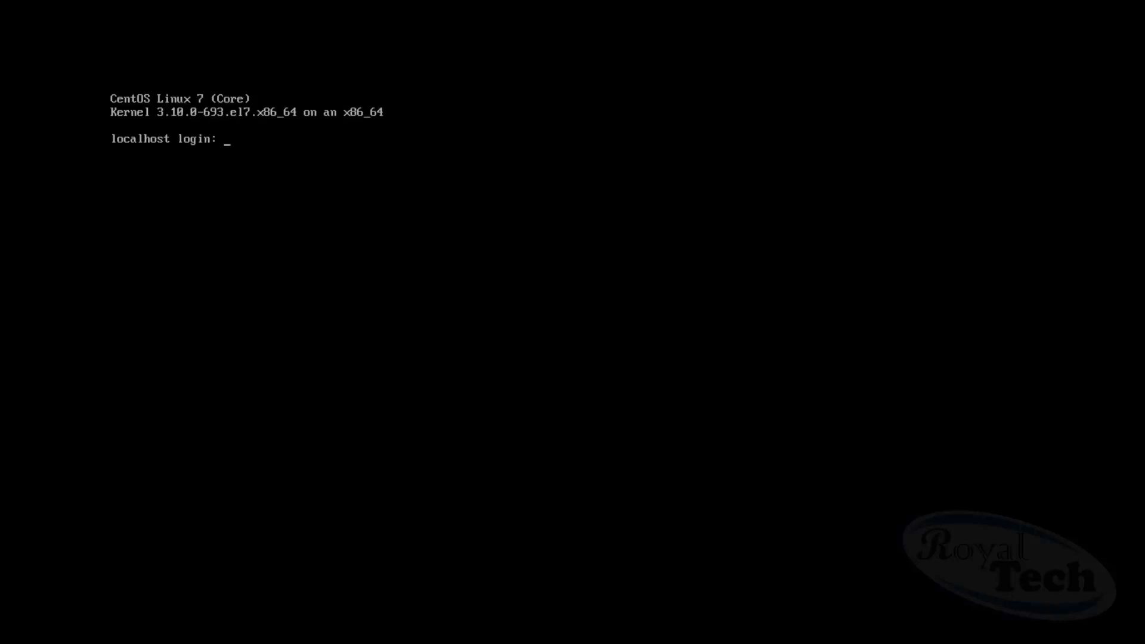
Log in as root with its password and run df -h to show disk usage.
type("root")
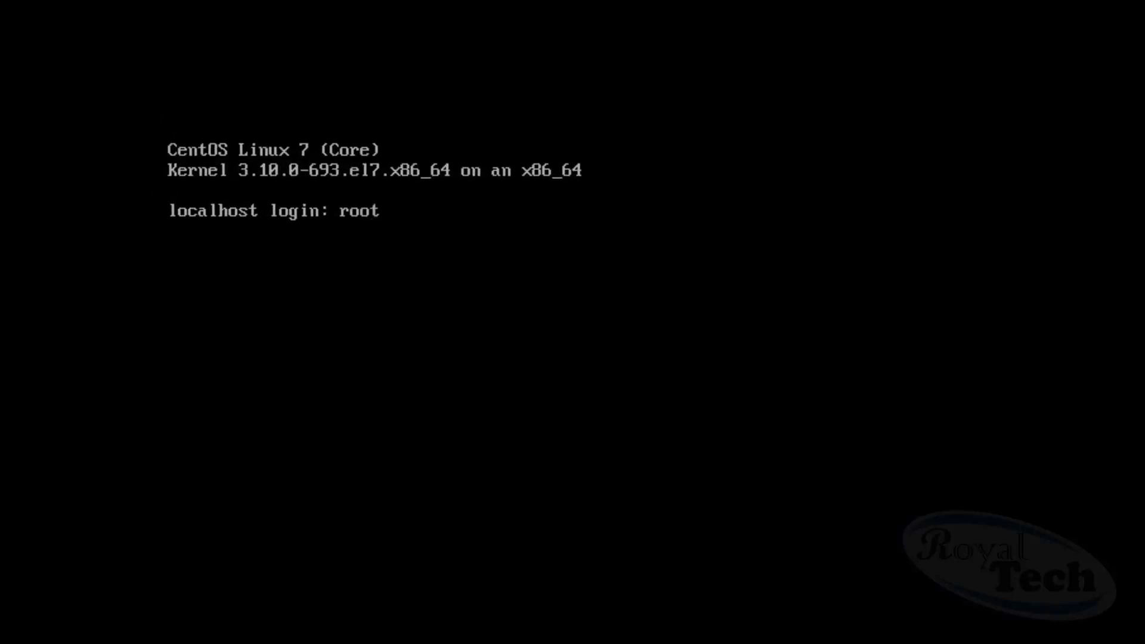
key("Return")
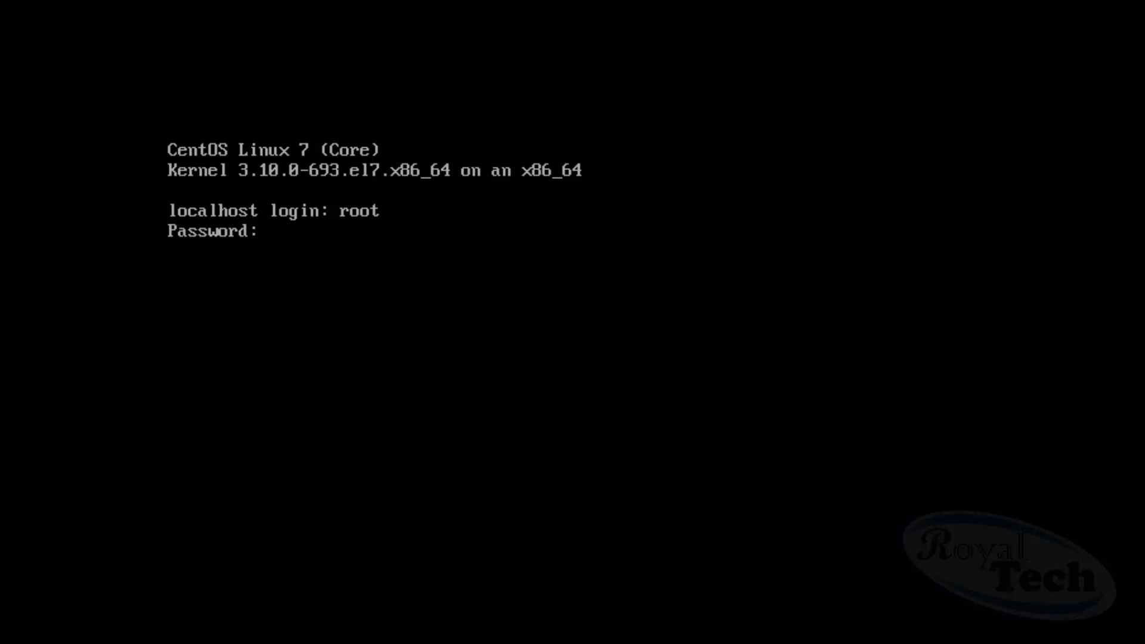
key("Return")
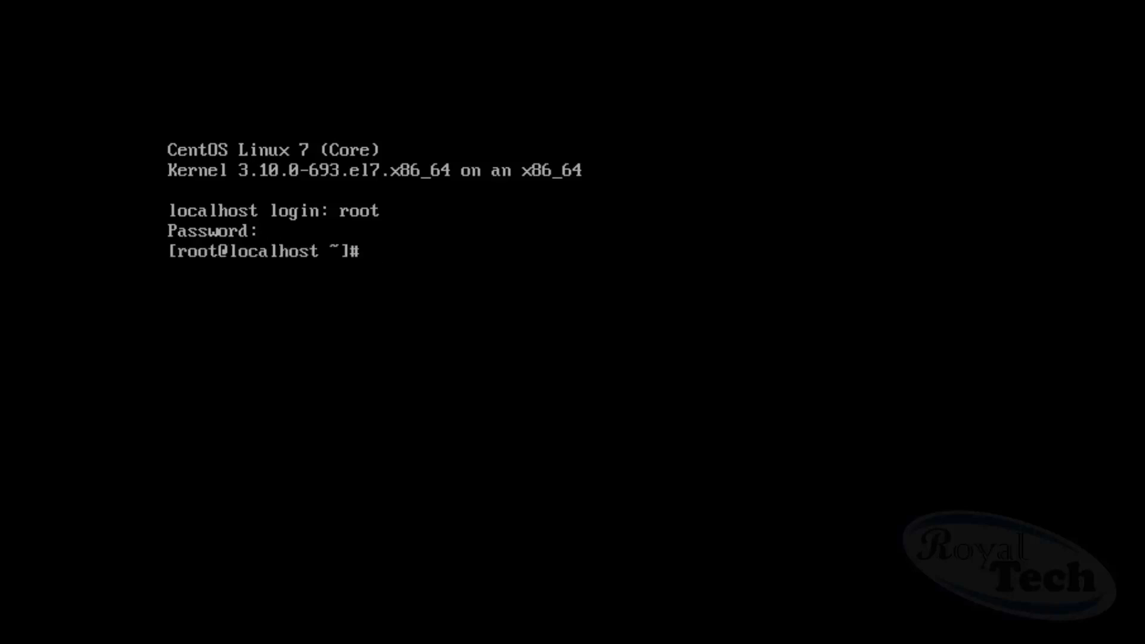
type("df -h")
key("Return")
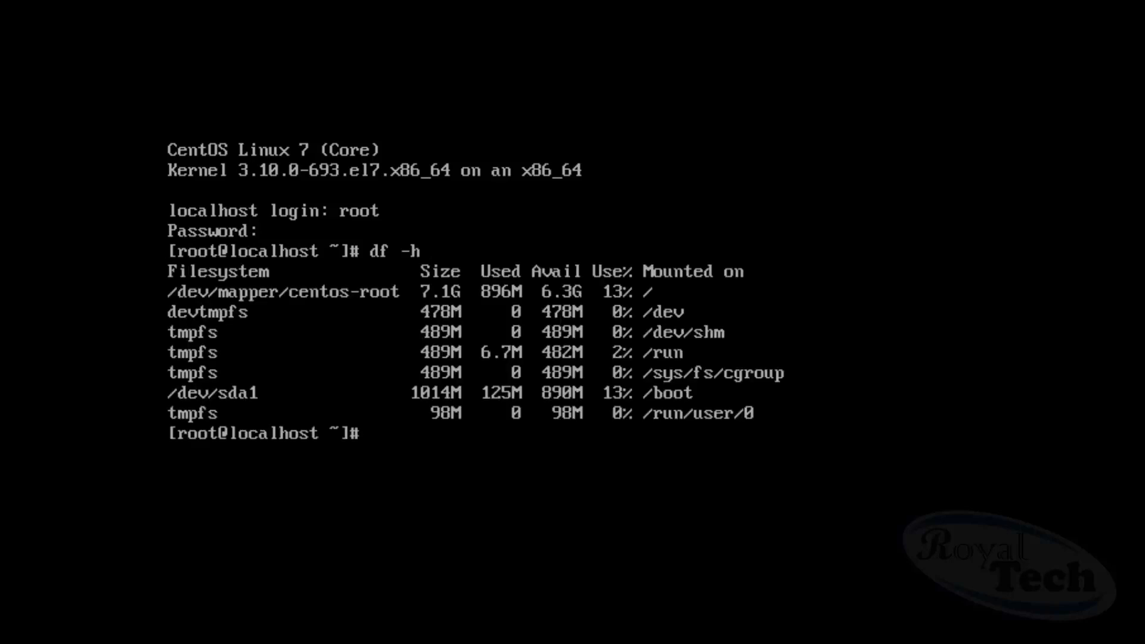